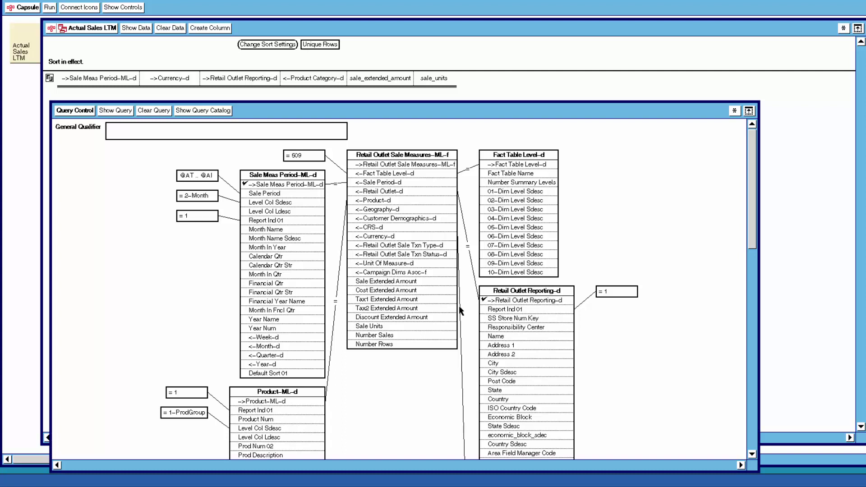
Look through the query's fact and dimension tables, from the sale period level column down to Currency-d
{"action": "left_click", "coordinate": [269, 203]}
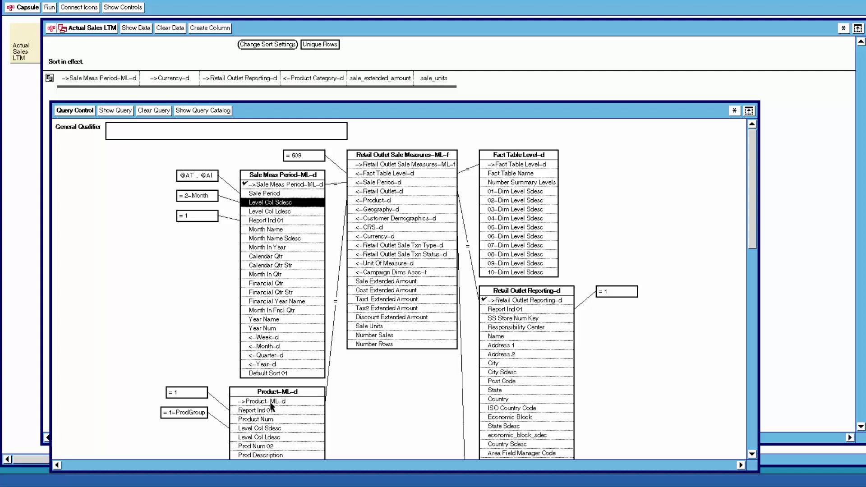
{"action": "left_click", "coordinate": [752, 453]}
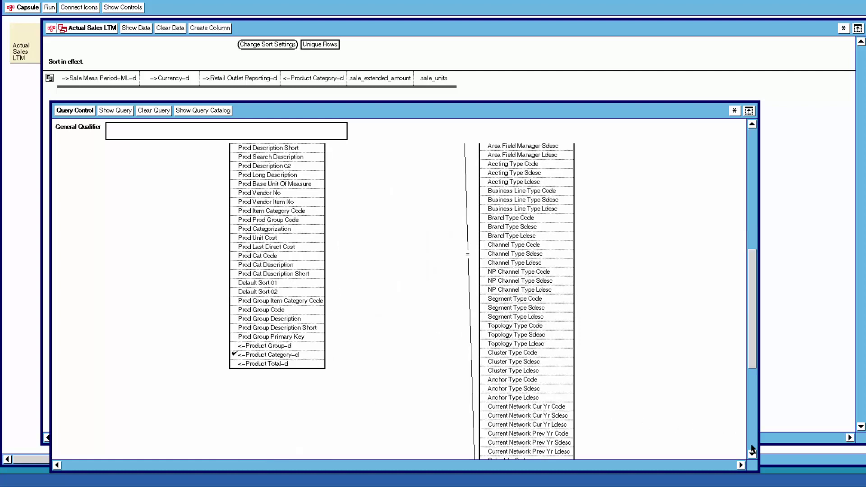
{"action": "left_click", "coordinate": [752, 453]}
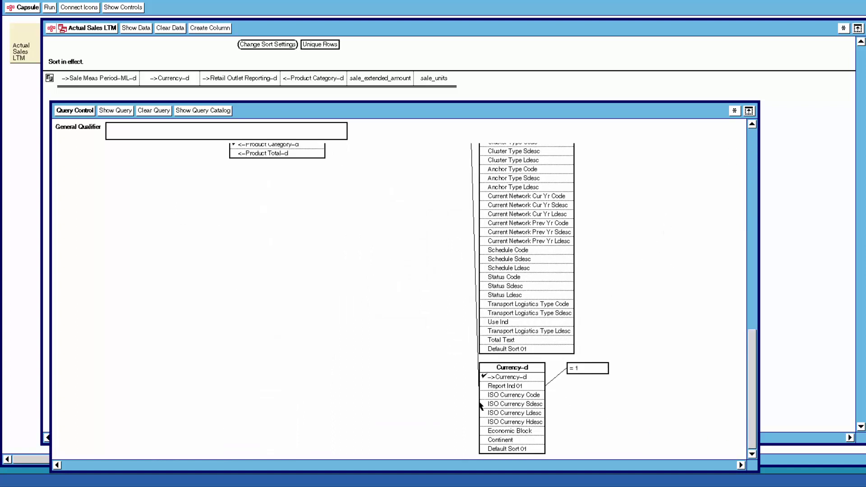
{"action": "left_click", "coordinate": [756, 136]}
{"action": "left_click", "coordinate": [756, 137]}
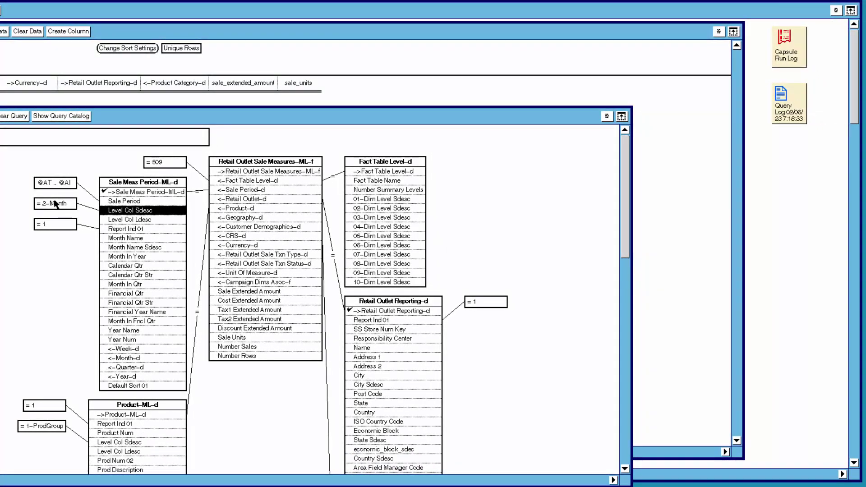
View all available choices for the Level Col Sdesc constraint of Sale Meas Period-ML-d, leaving the constraint as it is
{"action": "left_click_drag", "start_coordinate": [55, 204], "coordinate": [59, 222]}
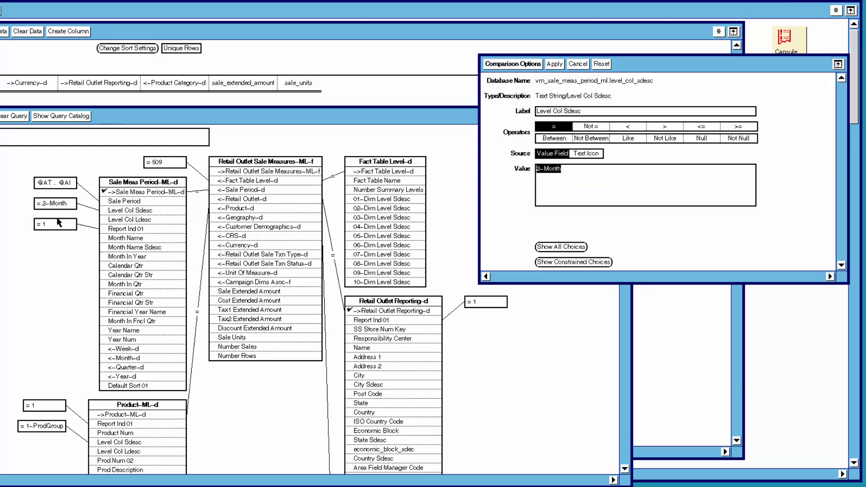
{"action": "left_click", "coordinate": [564, 246]}
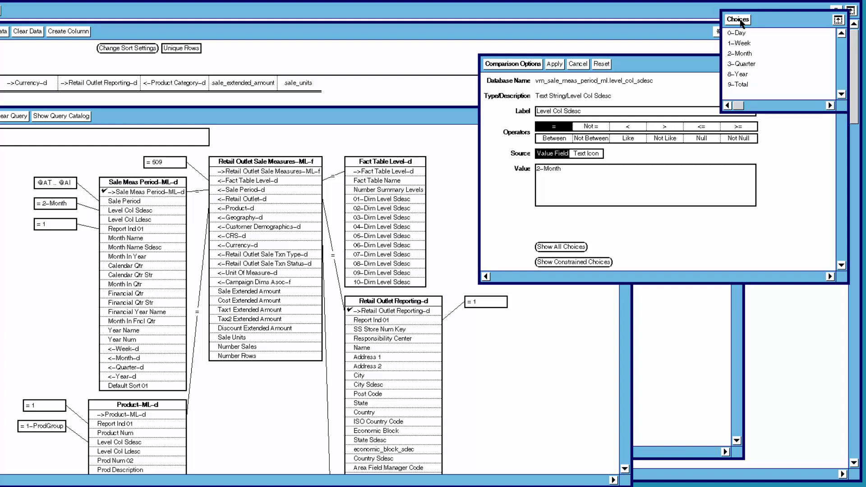
{"action": "left_click", "coordinate": [739, 20]}
{"action": "left_click", "coordinate": [579, 65]}
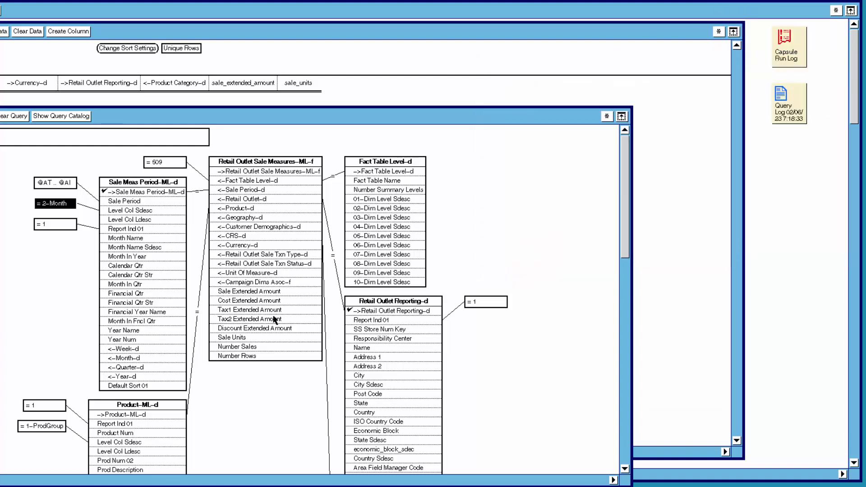
View all available choices for the Level Col Sdesc constraint of Product-ML-d, leaving the constraint as it is
{"action": "left_click", "coordinate": [37, 426]}
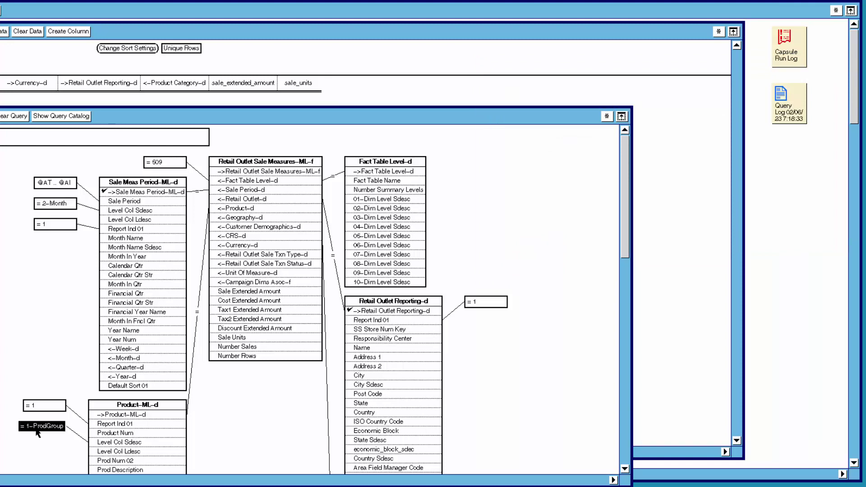
{"action": "left_click_drag", "start_coordinate": [37, 433], "coordinate": [39, 448]}
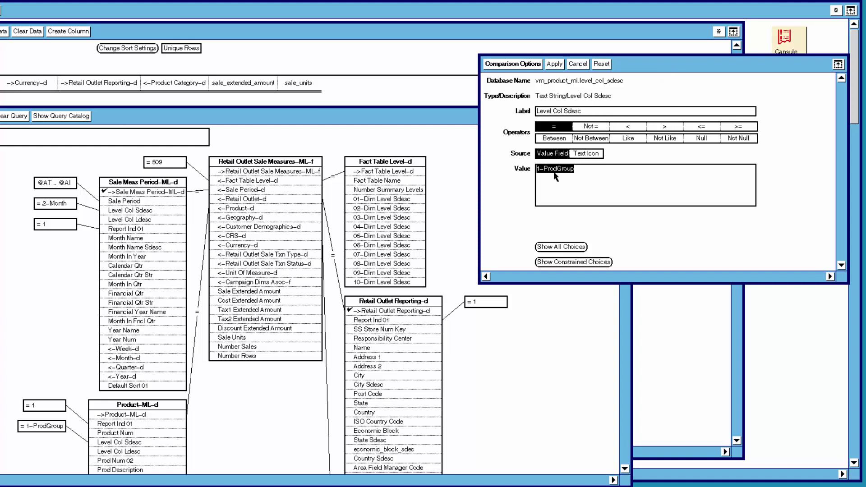
{"action": "left_click", "coordinate": [561, 247]}
{"action": "left_click_drag", "start_coordinate": [774, 24], "coordinate": [744, 31]}
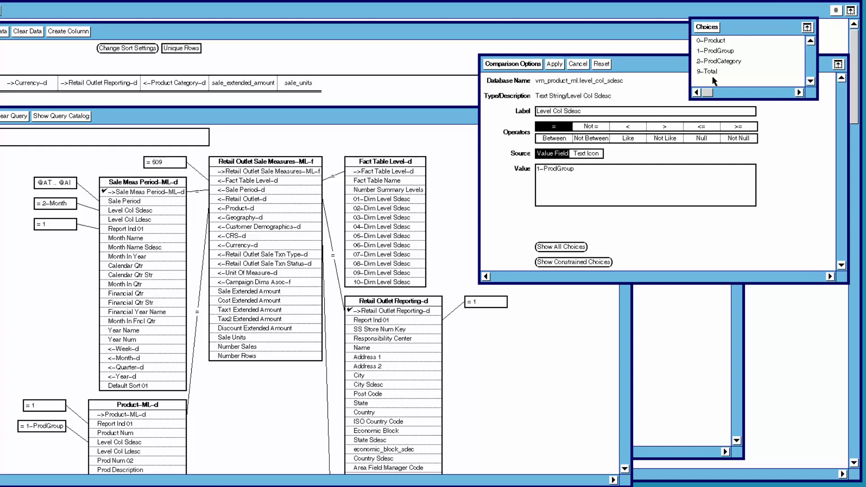
{"action": "left_click", "coordinate": [707, 29]}
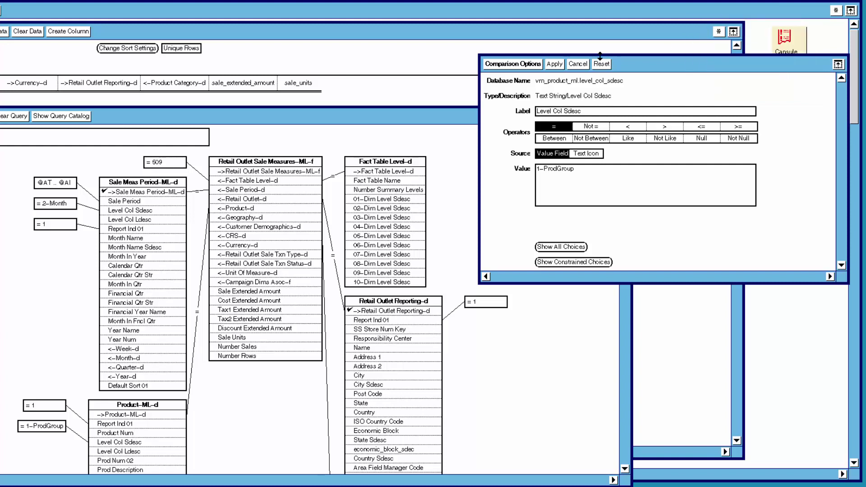
{"action": "left_click", "coordinate": [579, 66]}
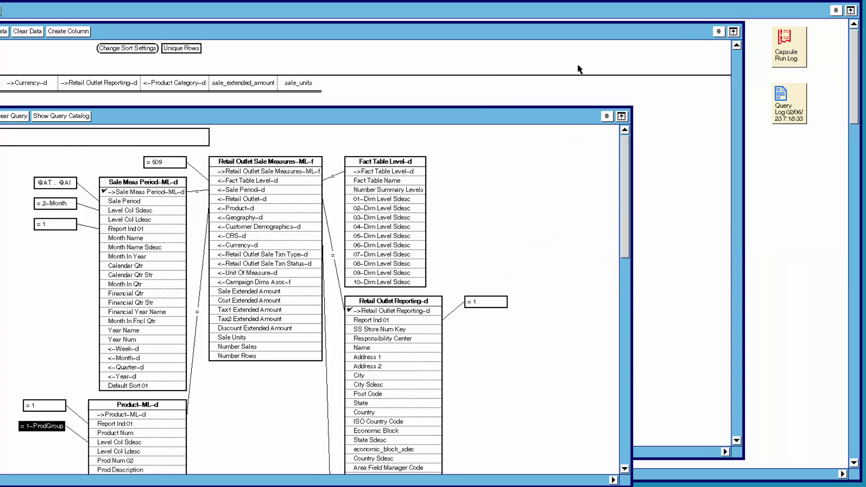
{"action": "left_click", "coordinate": [21, 267]}
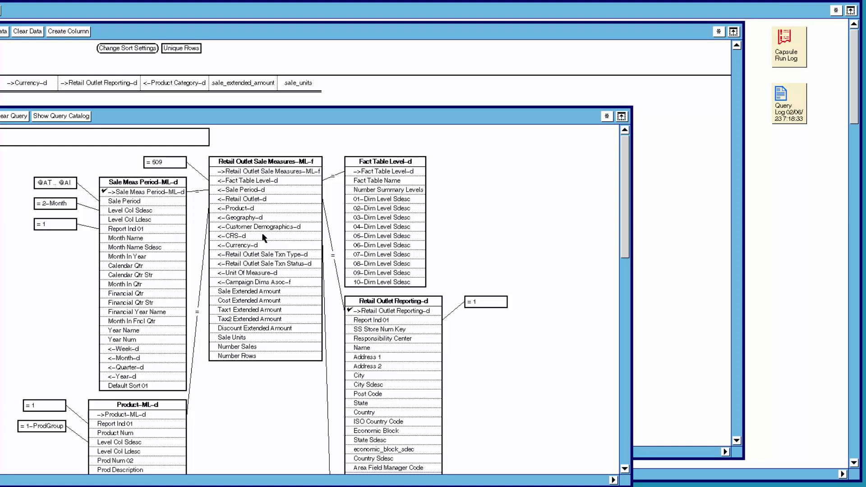
Add a comparison on Fact Table Name in Fact Table Level-d equal to Retail Outlet Sale Measures-ML-f, checking its constrained choices before applying
{"action": "left_click", "coordinate": [376, 182]}
{"action": "right_click", "coordinate": [375, 184]}
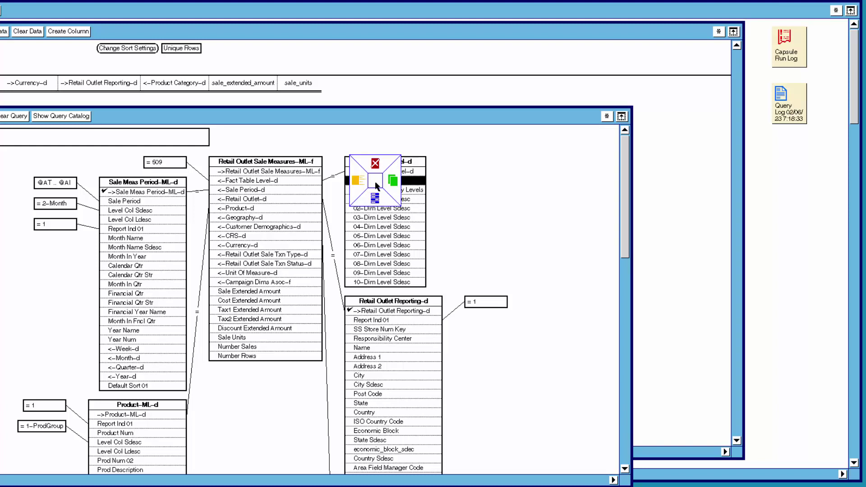
{"action": "left_click", "coordinate": [375, 198]}
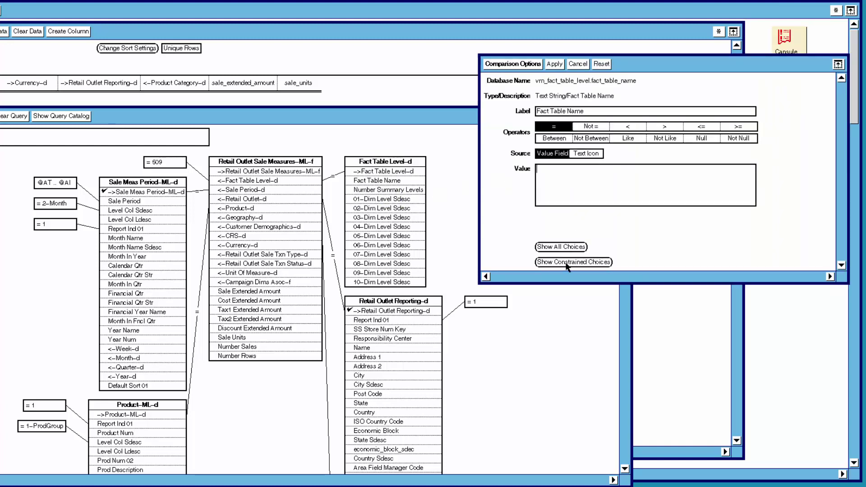
{"action": "left_click", "coordinate": [561, 247]}
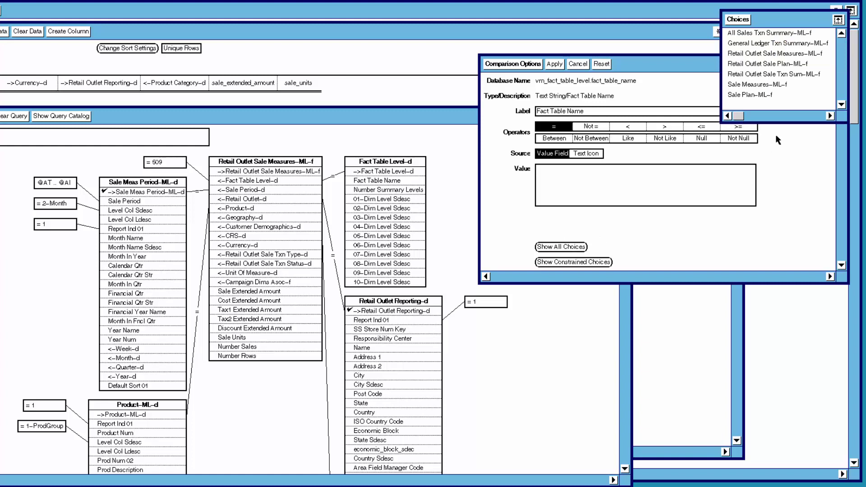
{"action": "left_click", "coordinate": [748, 54]}
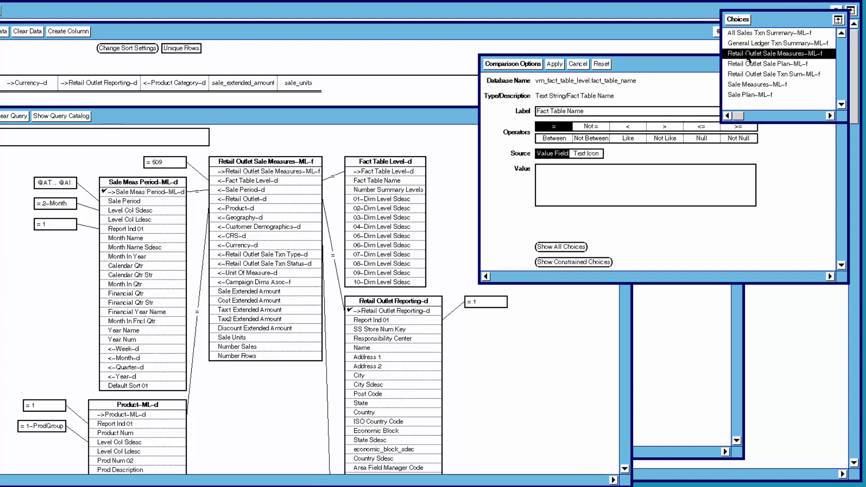
{"action": "left_click", "coordinate": [738, 20]}
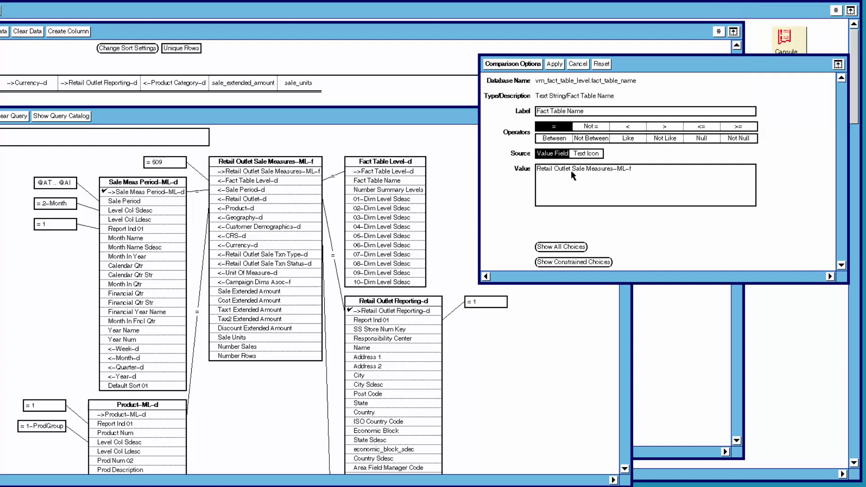
{"action": "left_click", "coordinate": [554, 263]}
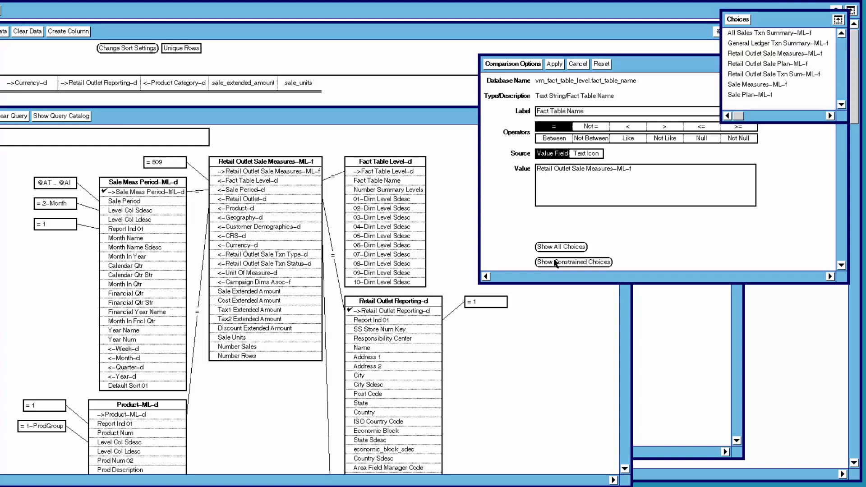
{"action": "left_click", "coordinate": [739, 20]}
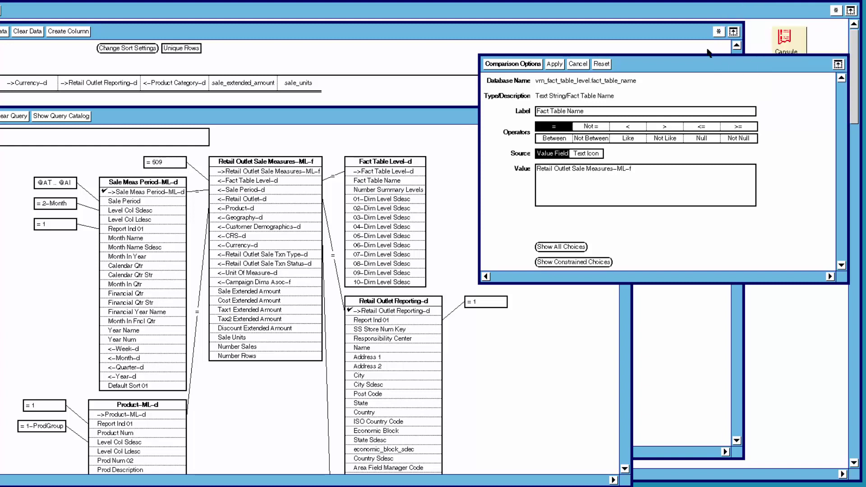
{"action": "left_click", "coordinate": [554, 65]}
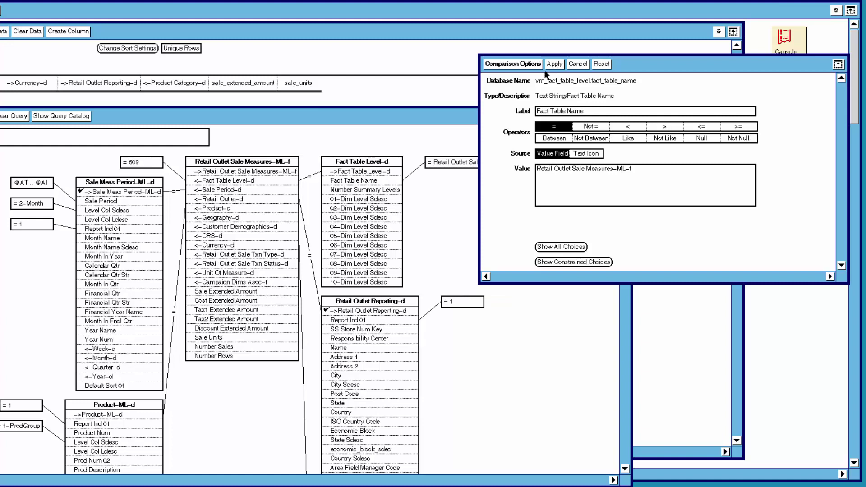
{"action": "left_click", "coordinate": [512, 65]}
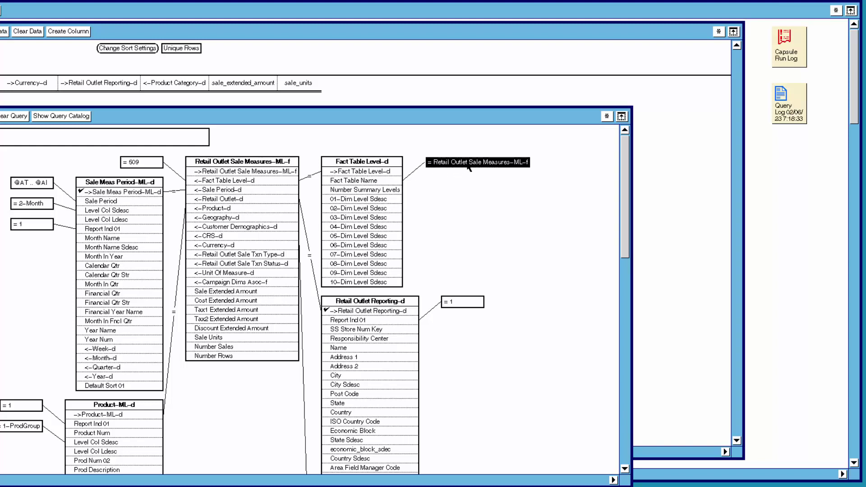
View the constrained choices for Number Summary Levels in Fact Table Level-d without adding a comparison
{"action": "left_click", "coordinate": [374, 192]}
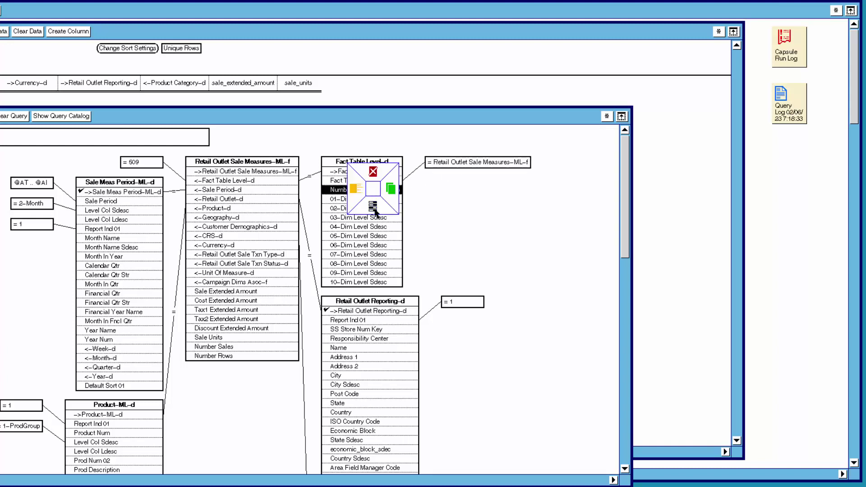
{"action": "left_click", "coordinate": [377, 213]}
{"action": "left_click", "coordinate": [561, 263]}
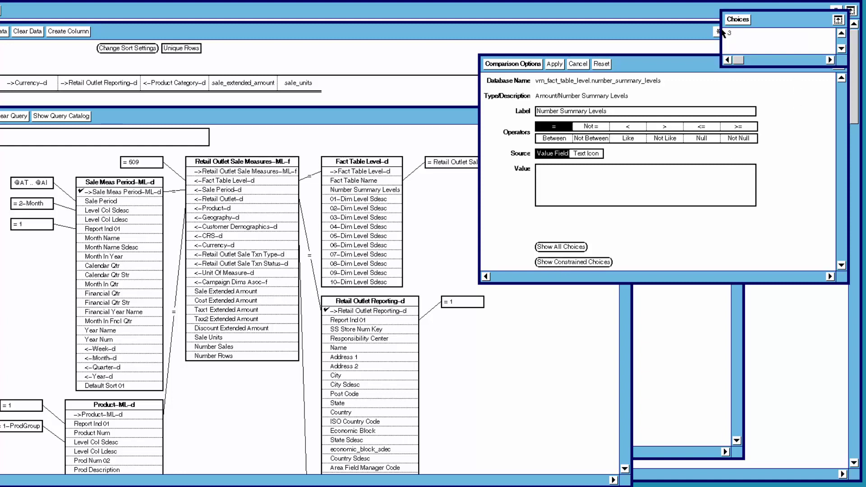
{"action": "left_click", "coordinate": [586, 64]}
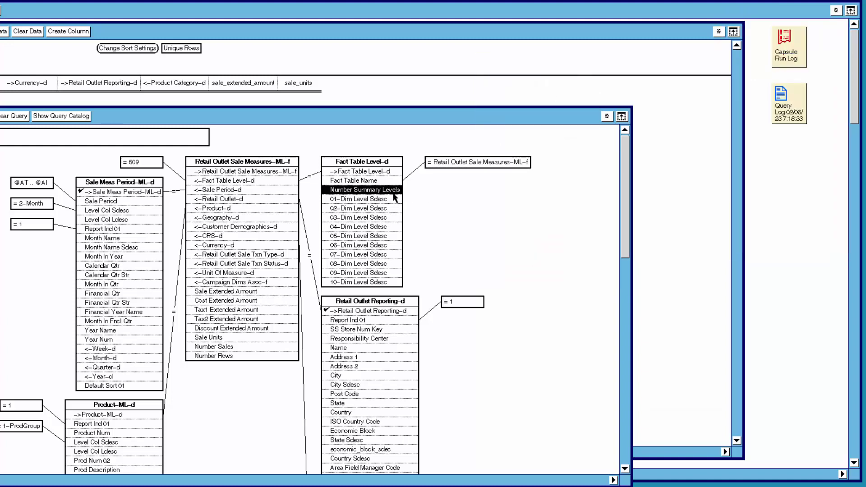
Compare the constrained and full choices for 01-Dim Level Sdesc in Fact Table Level-d, and constrain it to equal 2-Month
{"action": "left_click", "coordinate": [373, 200]}
{"action": "right_click", "coordinate": [374, 206]}
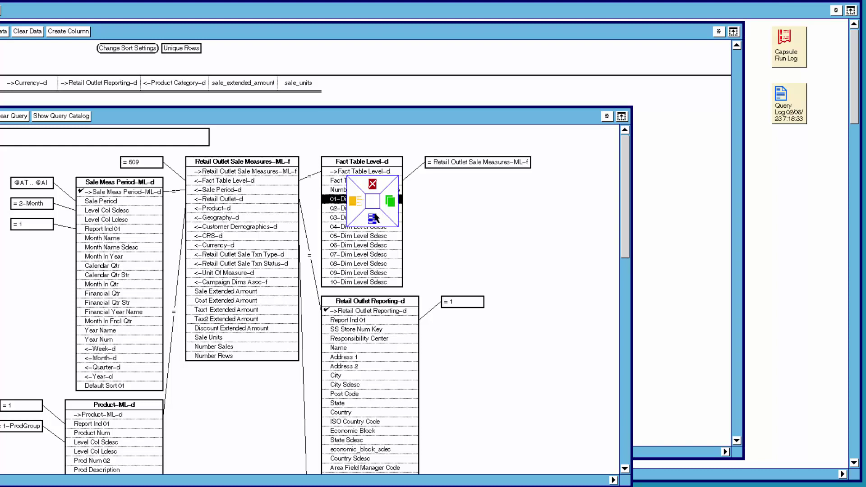
{"action": "left_click", "coordinate": [376, 224]}
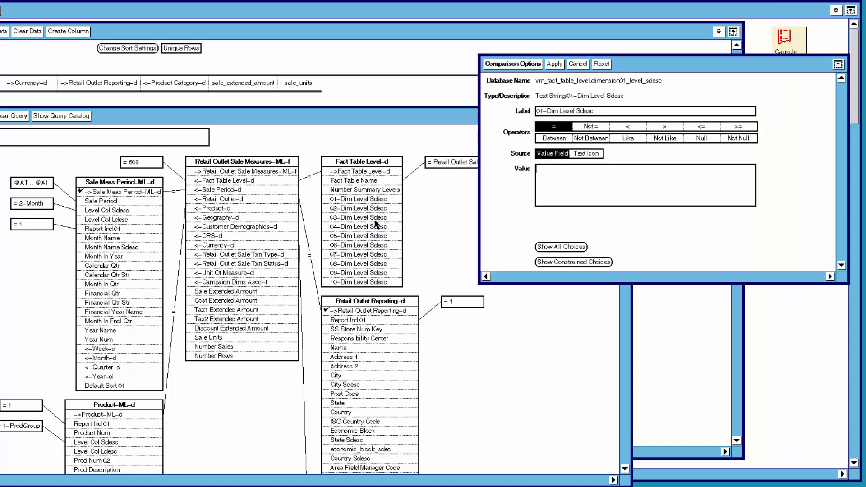
{"action": "left_click", "coordinate": [571, 263]}
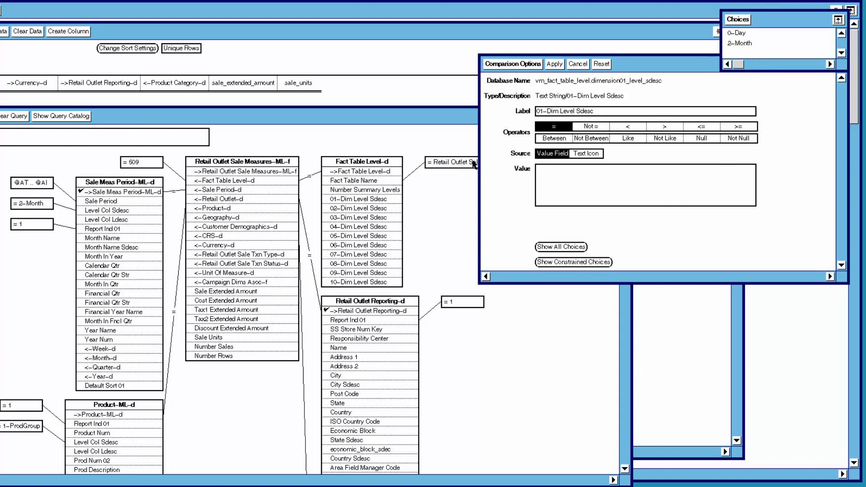
{"action": "left_click", "coordinate": [739, 19]}
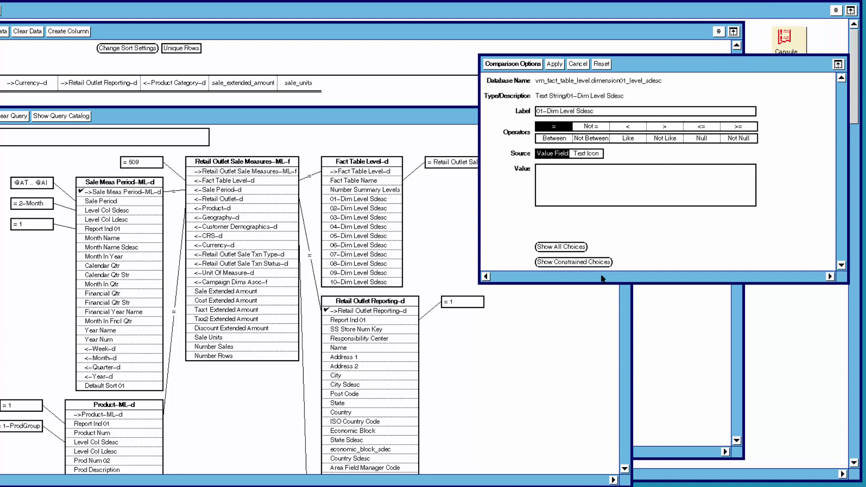
{"action": "left_click", "coordinate": [567, 250]}
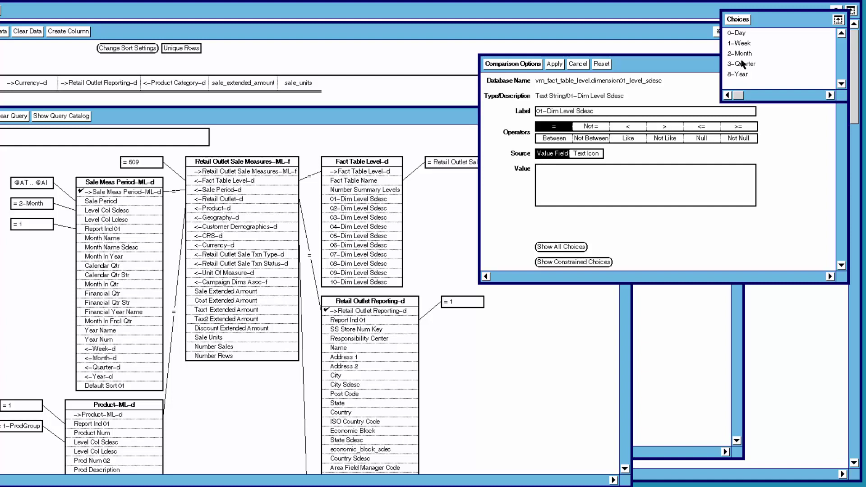
{"action": "left_click", "coordinate": [740, 20]}
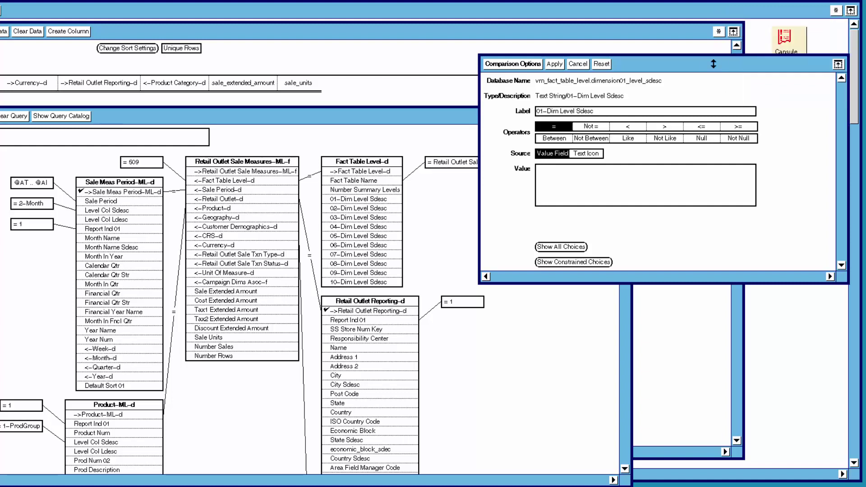
{"action": "left_click", "coordinate": [581, 263]}
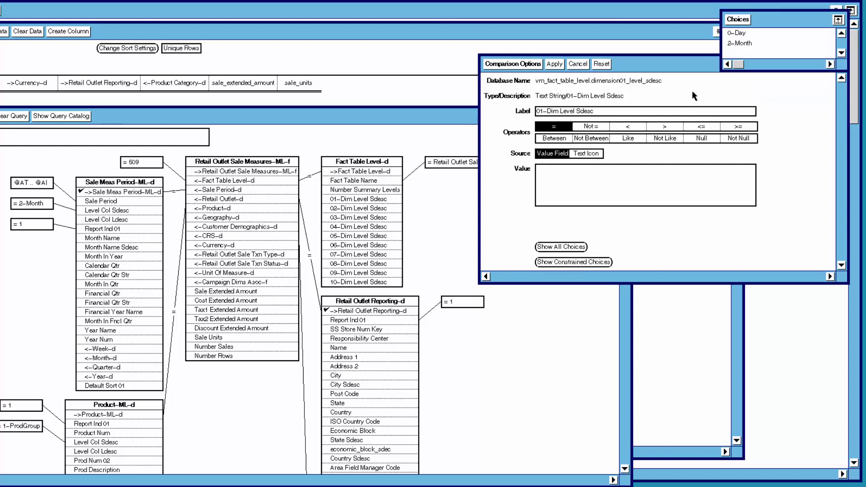
{"action": "left_click", "coordinate": [740, 44]}
{"action": "left_click", "coordinate": [739, 22]}
{"action": "left_click", "coordinate": [559, 65]}
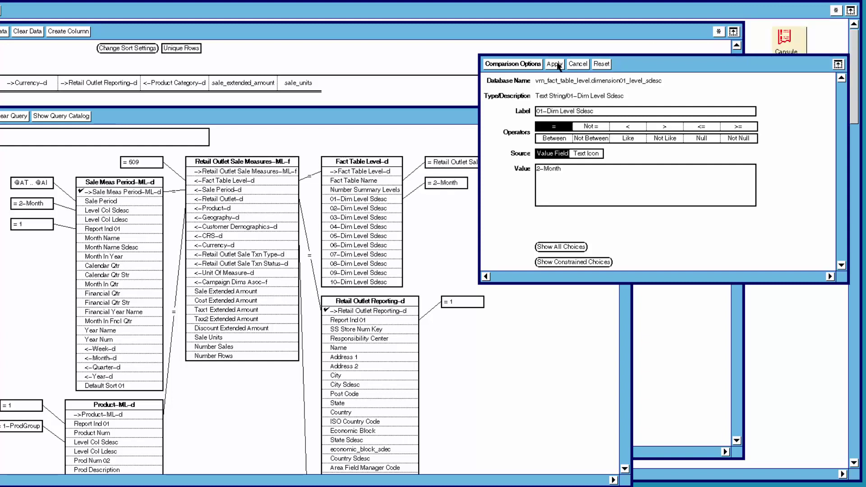
Constrain 02-Dim Level Sdesc in Fact Table Level-d to equal 0-Retail Outlet, picking the value from its constrained choices
{"action": "left_click", "coordinate": [374, 210]}
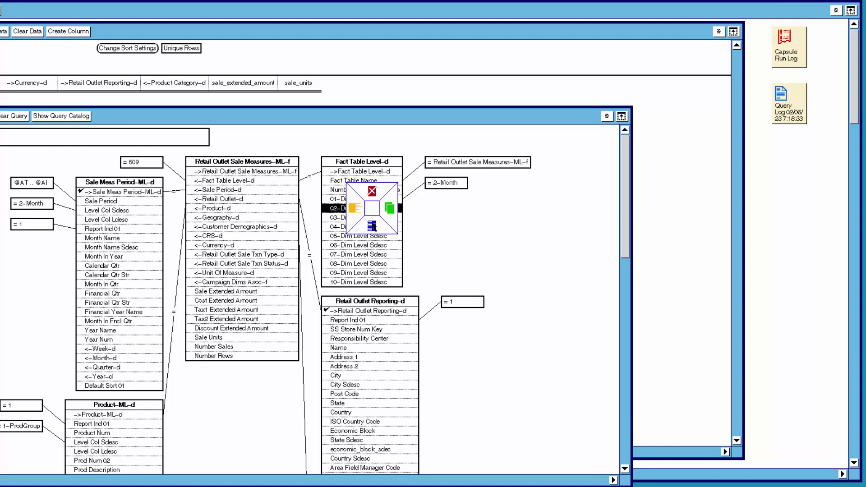
{"action": "left_click", "coordinate": [372, 226]}
{"action": "left_click", "coordinate": [564, 264]}
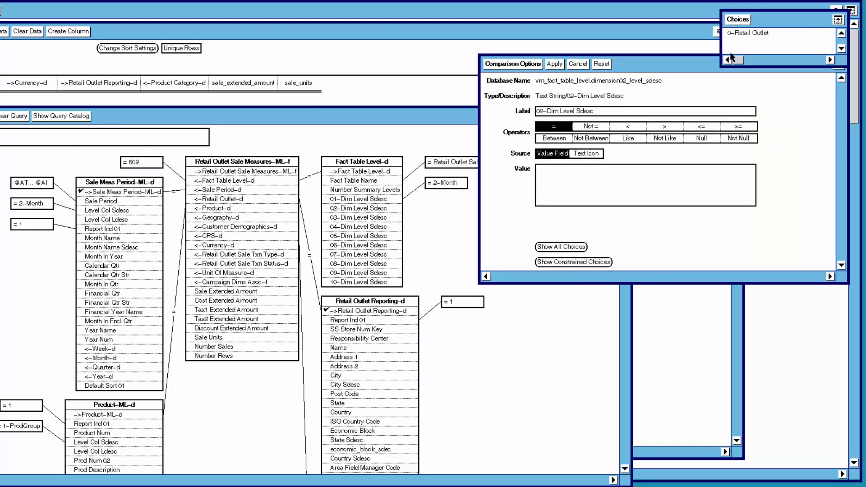
{"action": "left_click", "coordinate": [740, 33]}
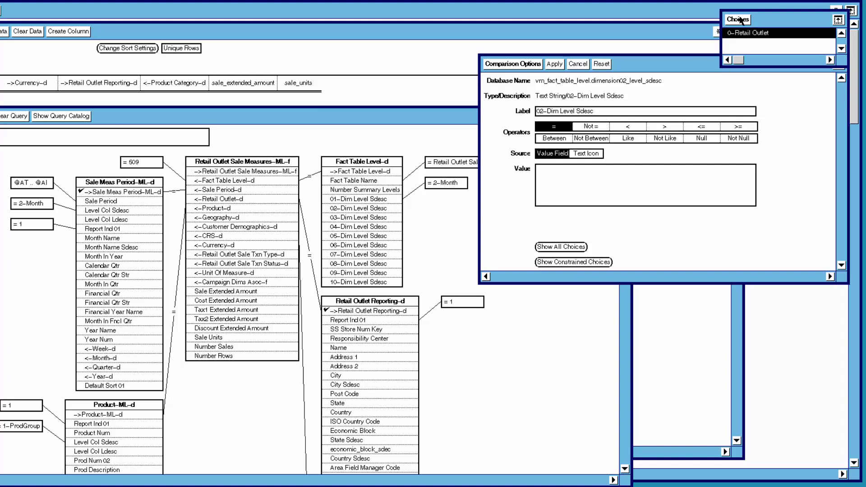
{"action": "left_click", "coordinate": [740, 20]}
{"action": "left_click", "coordinate": [554, 64]}
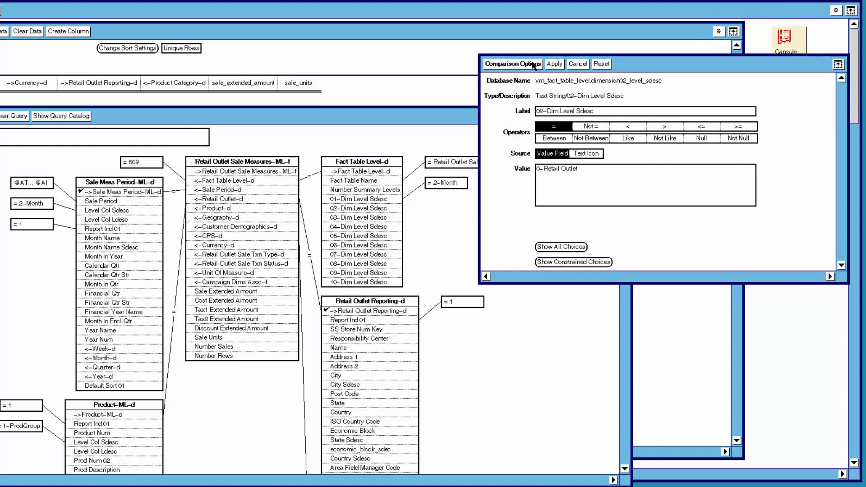
Constrain 03-Dim Level Sdesc in Fact Table Level-d to equal 1-Product Group, picking the value from its constrained choices
{"action": "left_click", "coordinate": [366, 220]}
{"action": "left_click_drag", "start_coordinate": [366, 220], "coordinate": [368, 238]}
{"action": "left_click", "coordinate": [578, 263]}
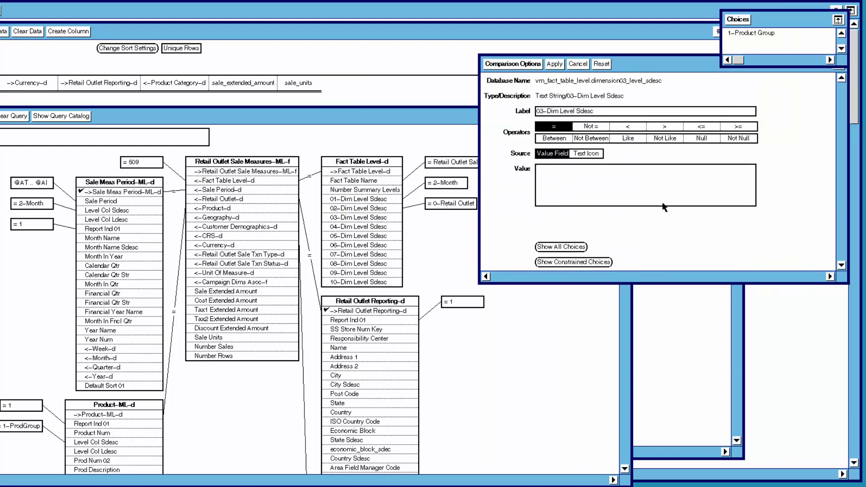
{"action": "left_click", "coordinate": [765, 36]}
{"action": "left_click", "coordinate": [745, 20]}
{"action": "left_click", "coordinate": [556, 64]}
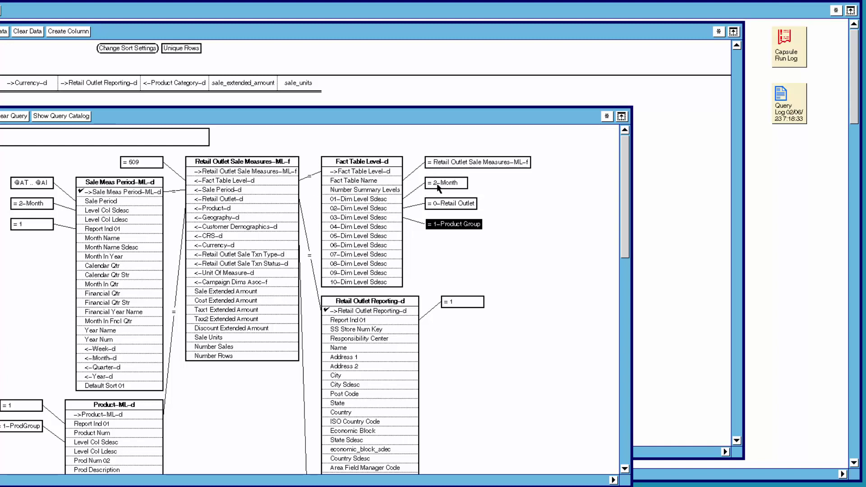
{"action": "left_click", "coordinate": [488, 246]}
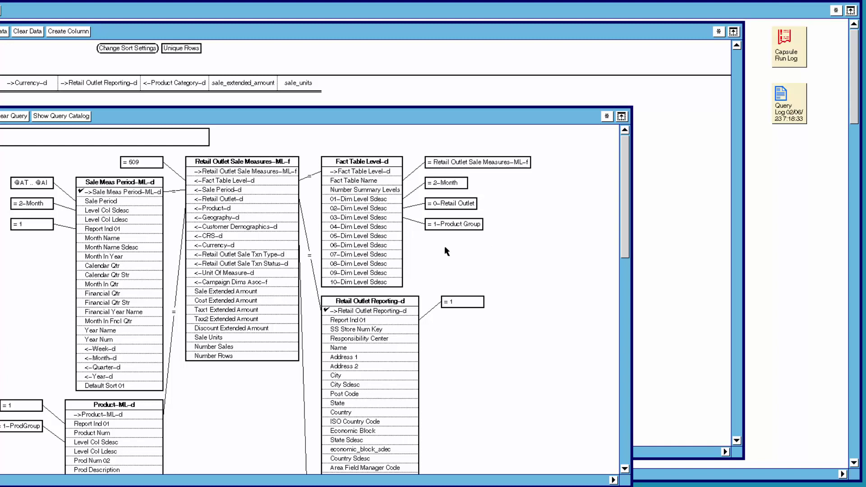
View the constrained choices for the ->Fact Table Level-d key in Fact Table Level-d without adding a comparison
{"action": "left_click", "coordinate": [368, 173]}
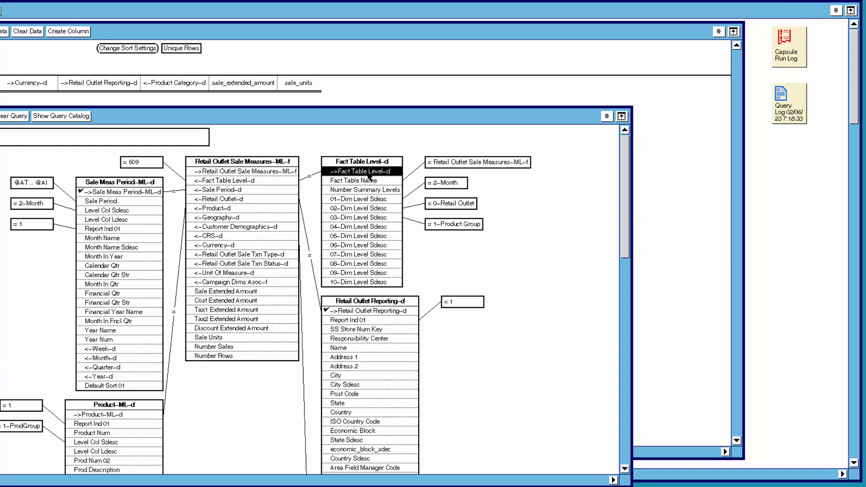
{"action": "right_click", "coordinate": [370, 177]}
{"action": "left_click", "coordinate": [373, 197]}
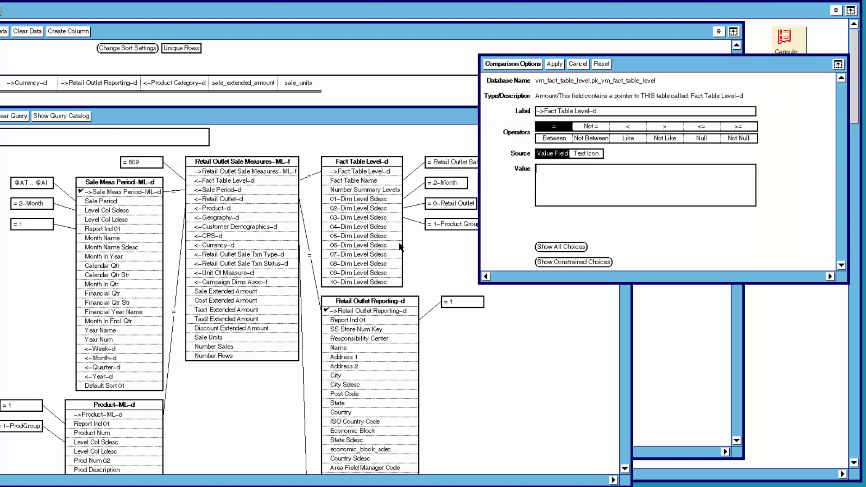
{"action": "left_click", "coordinate": [564, 263]}
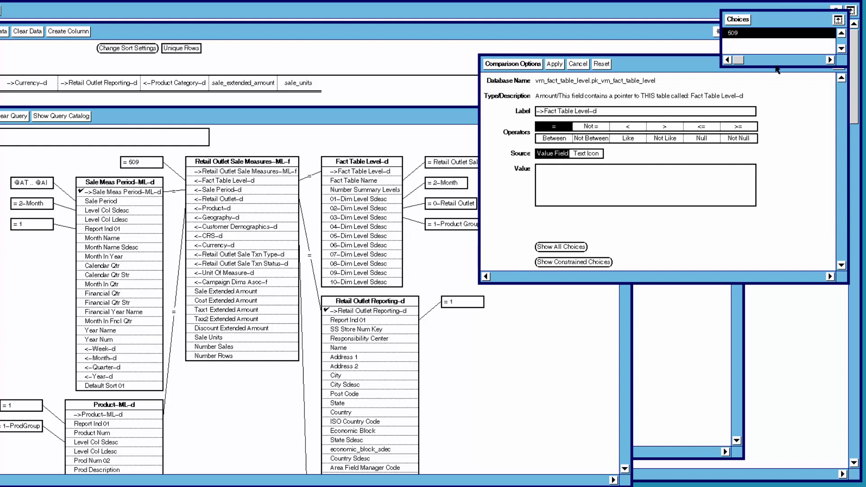
{"action": "left_click", "coordinate": [779, 19]}
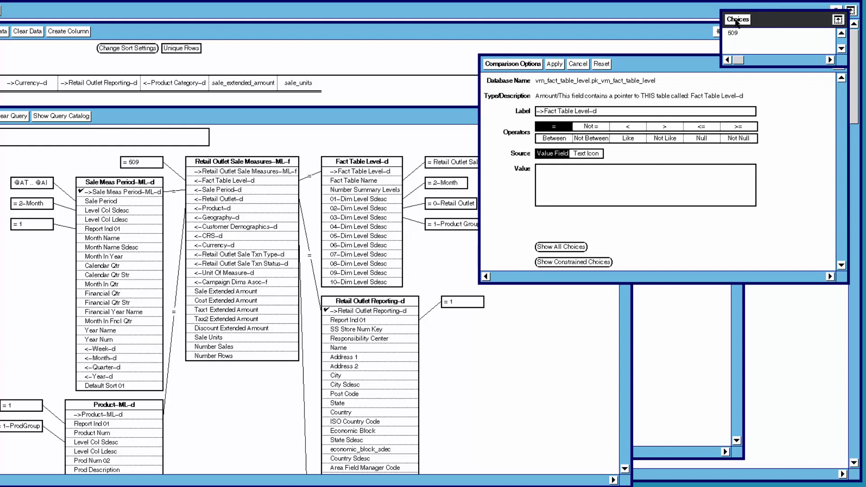
{"action": "left_click", "coordinate": [738, 20]}
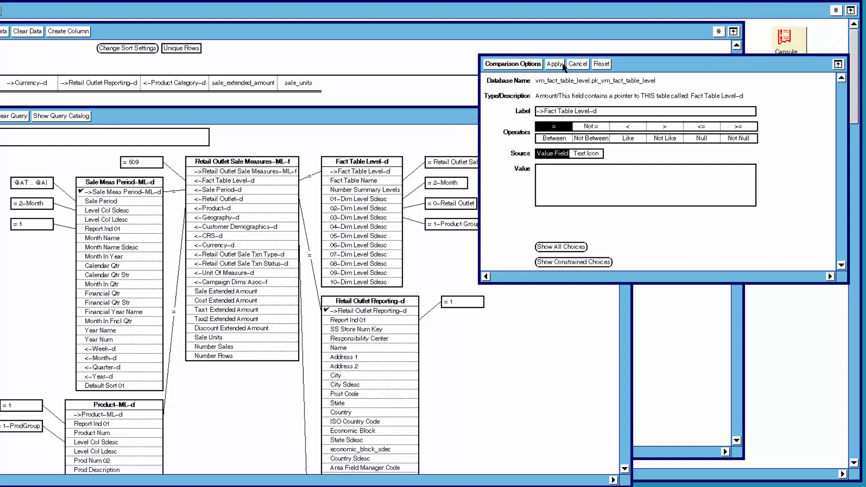
{"action": "left_click", "coordinate": [519, 65]}
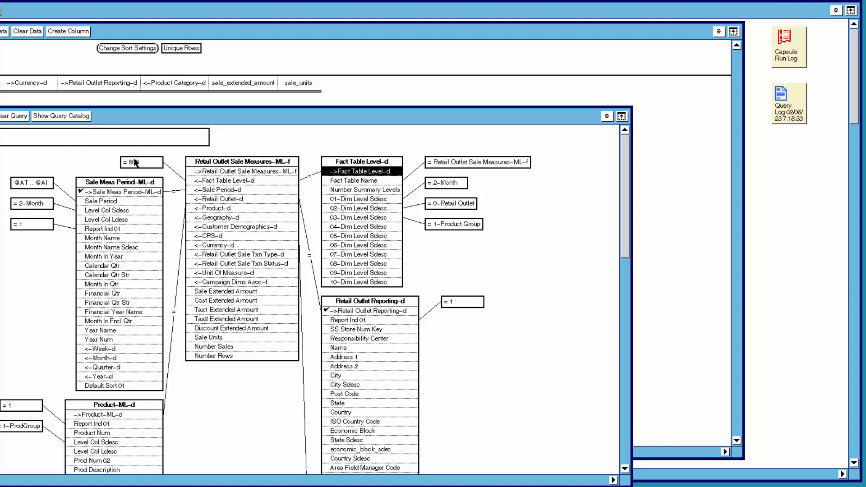
Replace the comparison on <-Fact Table Level-d in Retail Outlet Sale Measures-ML-f with a newly entered one equal to 509
{"action": "left_click", "coordinate": [140, 163]}
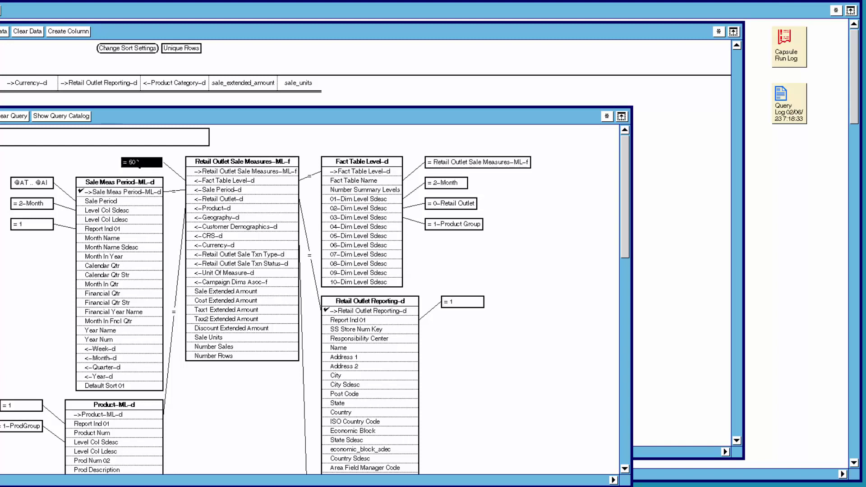
{"action": "right_click", "coordinate": [140, 163]}
{"action": "left_click", "coordinate": [142, 150]}
{"action": "left_click", "coordinate": [217, 183]}
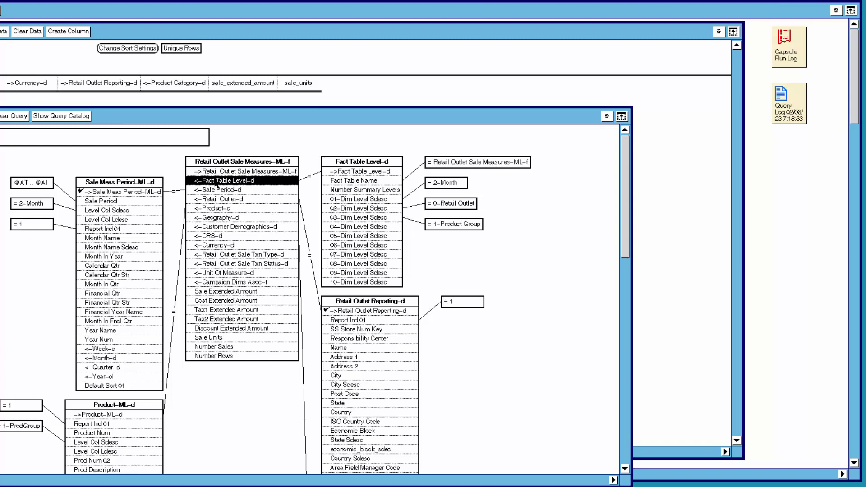
{"action": "right_click", "coordinate": [217, 186]}
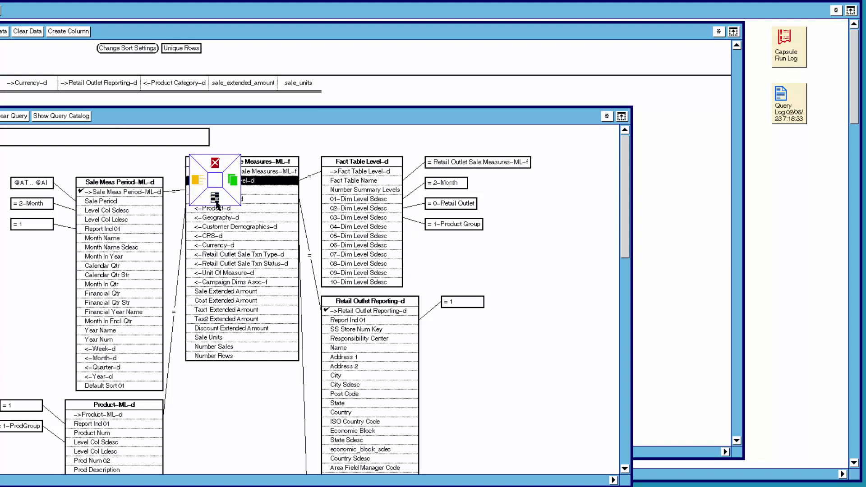
{"action": "left_click", "coordinate": [219, 205]}
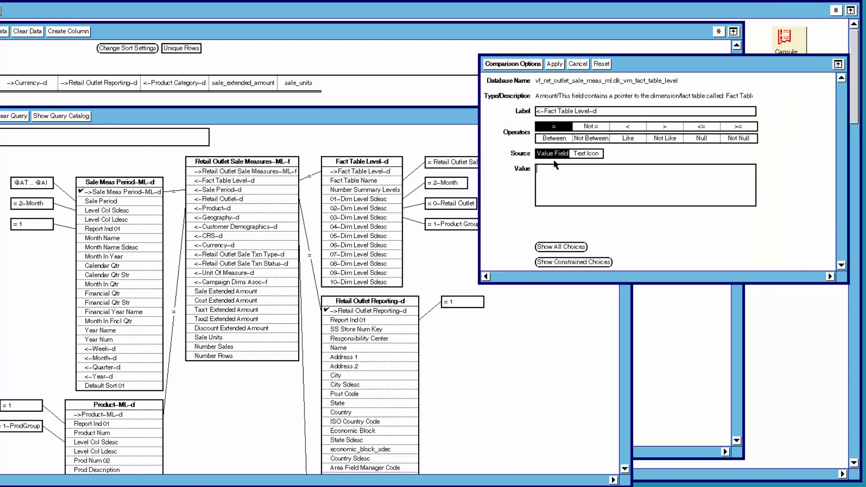
{"action": "type", "text": "509"}
{"action": "left_click", "coordinate": [556, 64]}
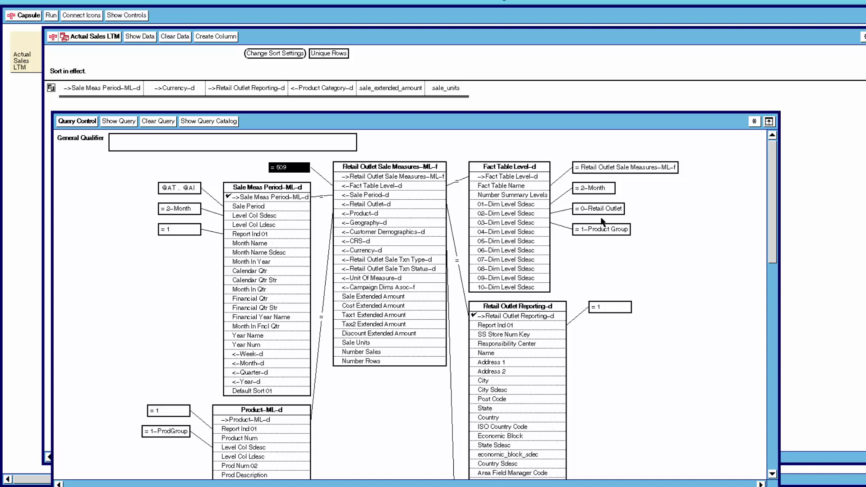
Delete the Fact Table Level-d table with its comparisons from the query and redisplay the query layout
{"action": "left_click", "coordinate": [172, 210]}
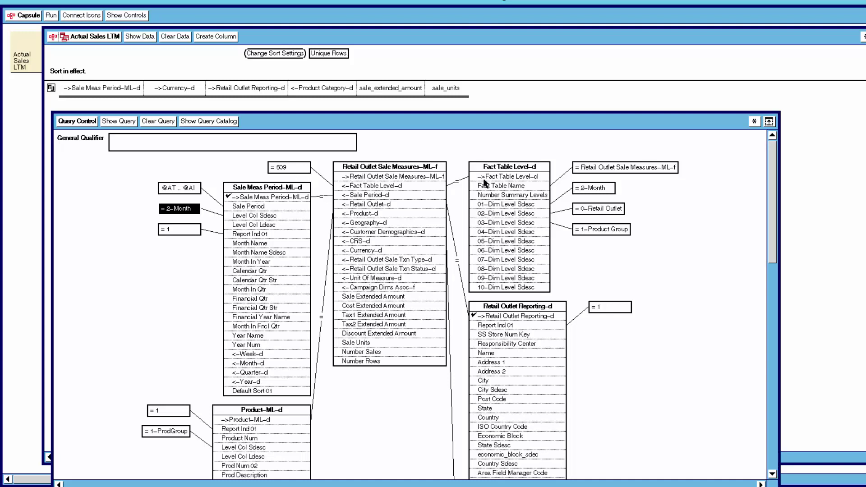
{"action": "left_click", "coordinate": [520, 168]}
{"action": "right_click", "coordinate": [522, 167]}
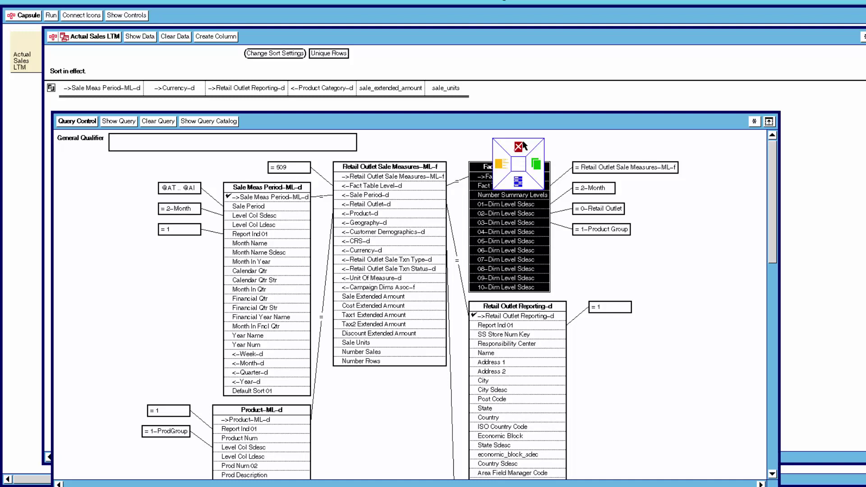
{"action": "left_click", "coordinate": [523, 145]}
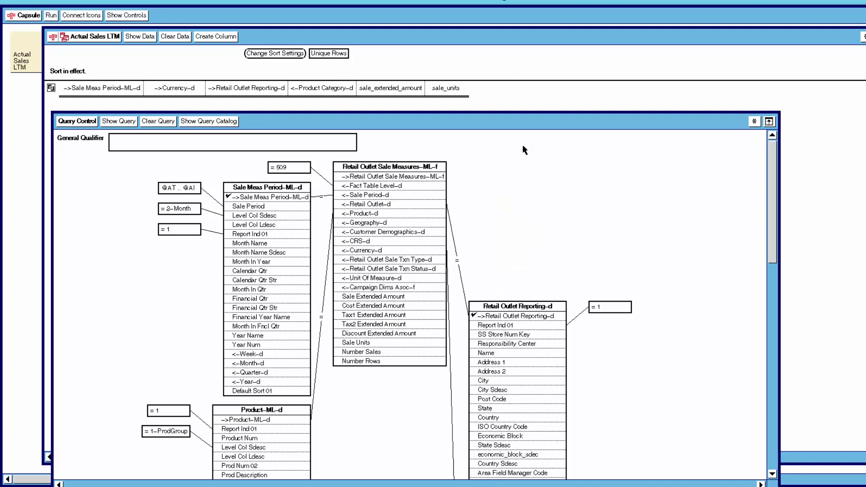
{"action": "left_click", "coordinate": [120, 123]}
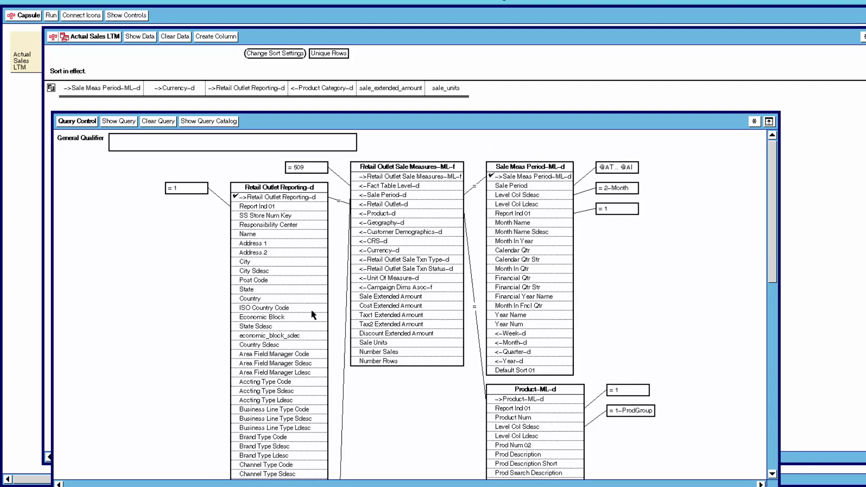
Retrieve the data for the Actual Sales LTM query, and close the query log after reviewing its generated SQL
{"action": "left_click", "coordinate": [309, 171]}
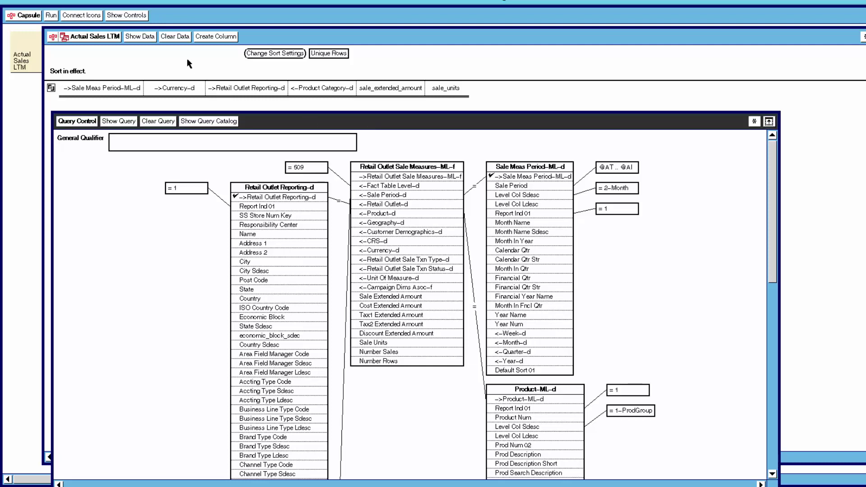
{"action": "left_click", "coordinate": [139, 37]}
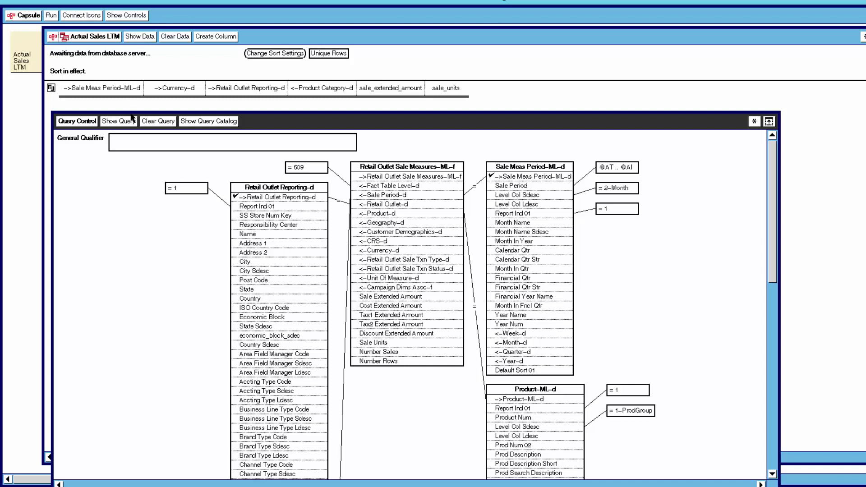
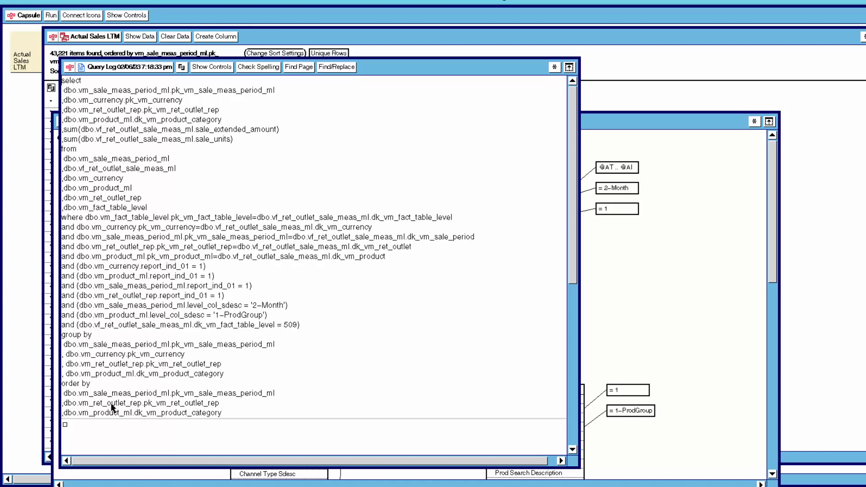
{"action": "left_click", "coordinate": [121, 70]}
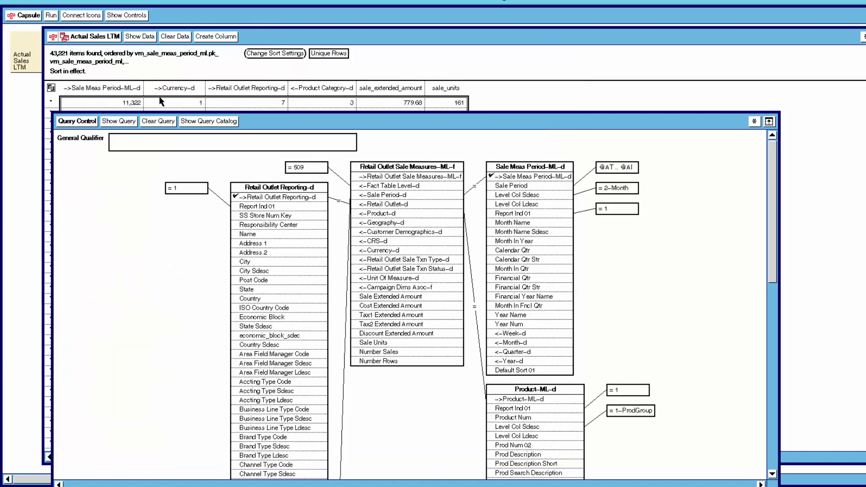